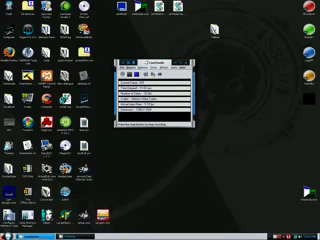
- Open the Start menu's program list, then dismiss it
left_click(10, 236)
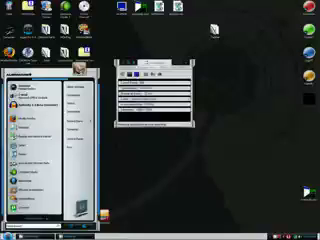
key("Escape")
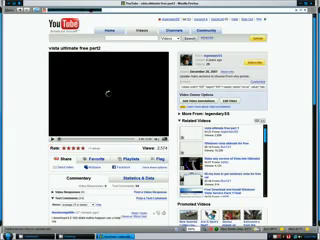
type("video")
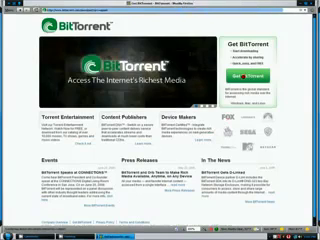
- View the Get BitTorrent download page, then minimize Firefox to the desktop
left_click(247, 76)
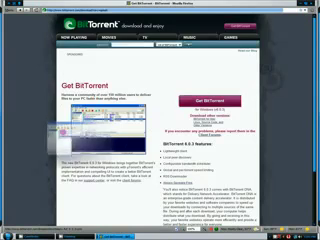
scroll(60, 120, "down", 1)
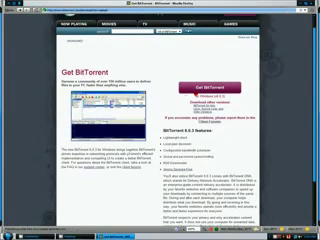
scroll(160, 120, "down", 1)
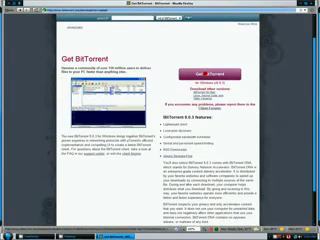
left_click(210, 73)
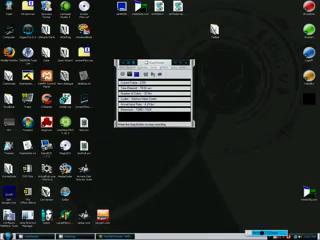
- Use Mount image to browse to Downloads and mount the Vista ISO
left_click(150, 124)
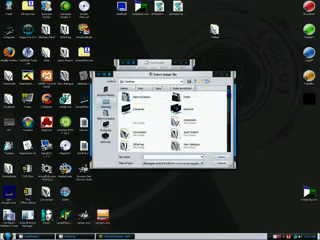
scroll(175, 120, "down", 2)
scroll(175, 120, "down", 2)
scroll(175, 120, "down", 2)
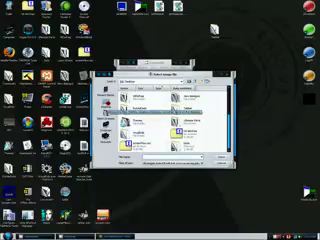
left_click(128, 81)
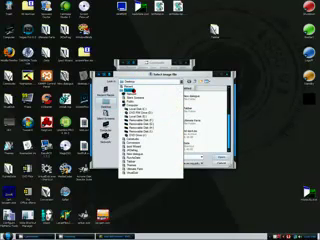
left_click(133, 97)
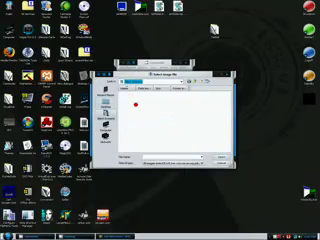
double_click(140, 120)
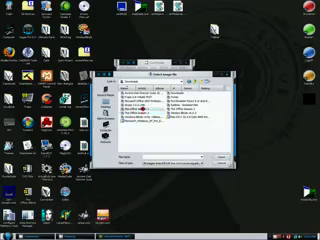
left_click(175, 97)
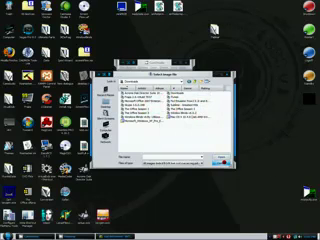
left_click(222, 162)
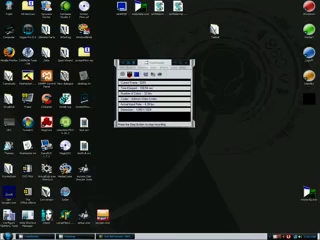
- Launch Install Windows from the mounted Vista DVD drive and reposition its window
double_click(33, 21)
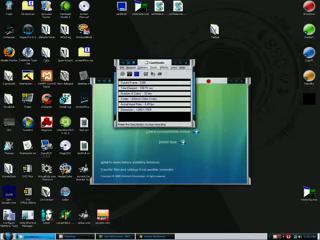
left_click_drag(170, 97, 160, 57)
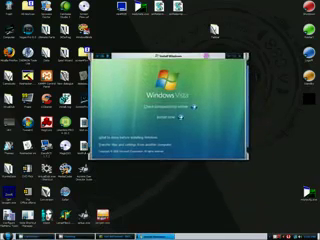